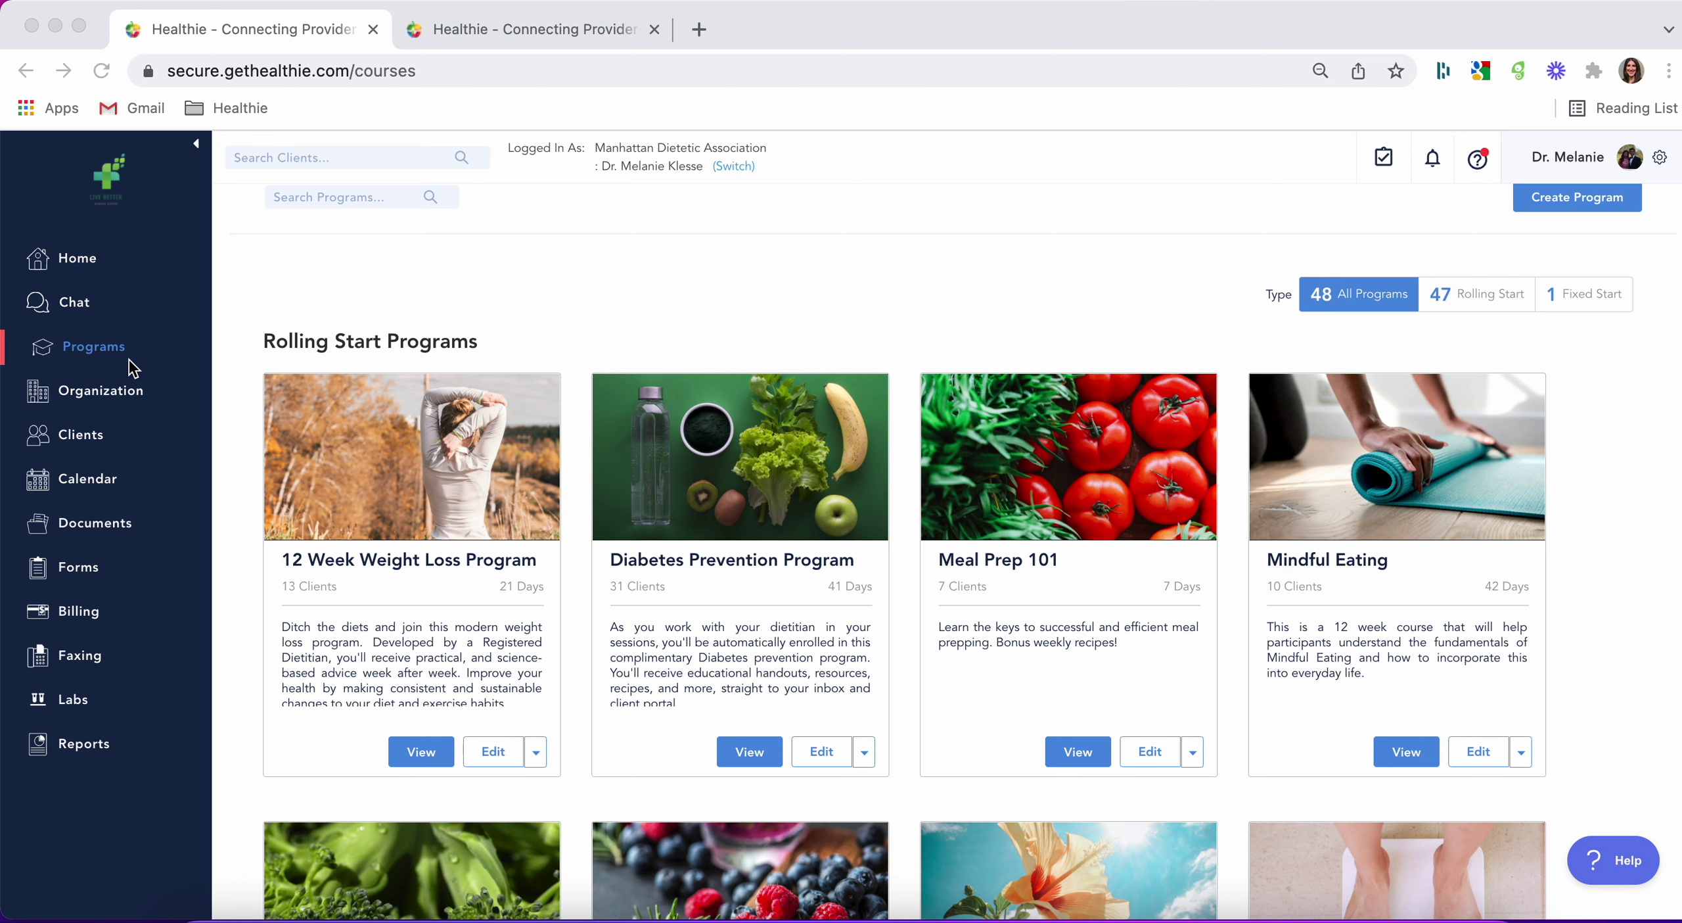
- Scroll through the 12 Week Weight Loss Program's Program Information tab to review its details
scroll(642, 389, up, 1)
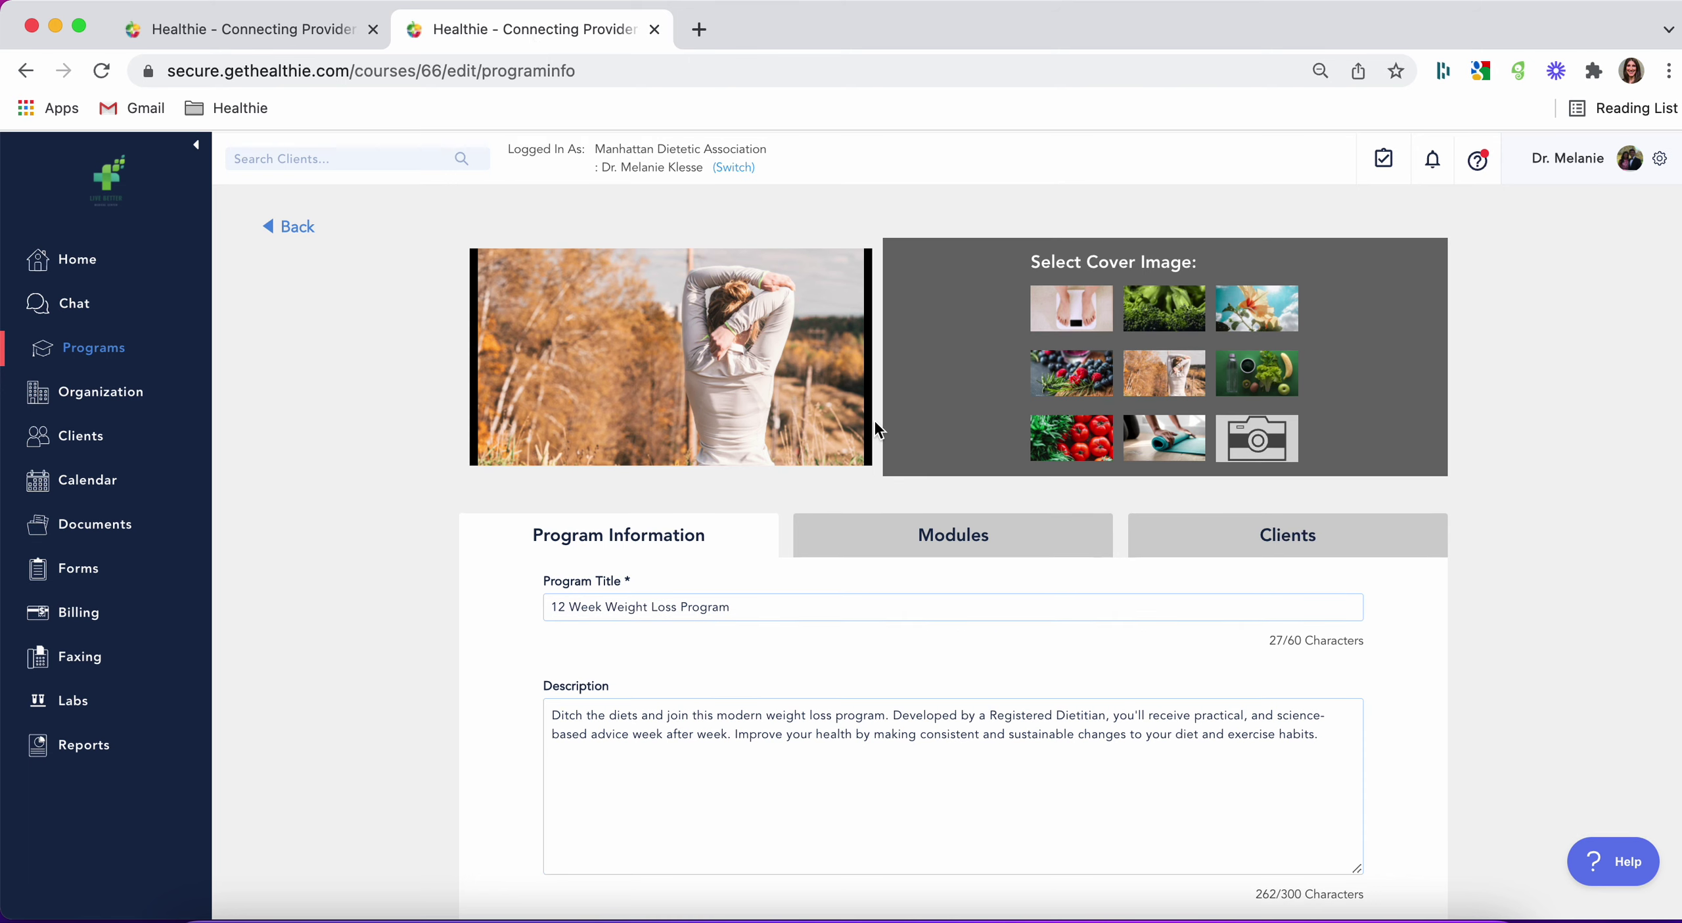
scroll(736, 578, down, 1)
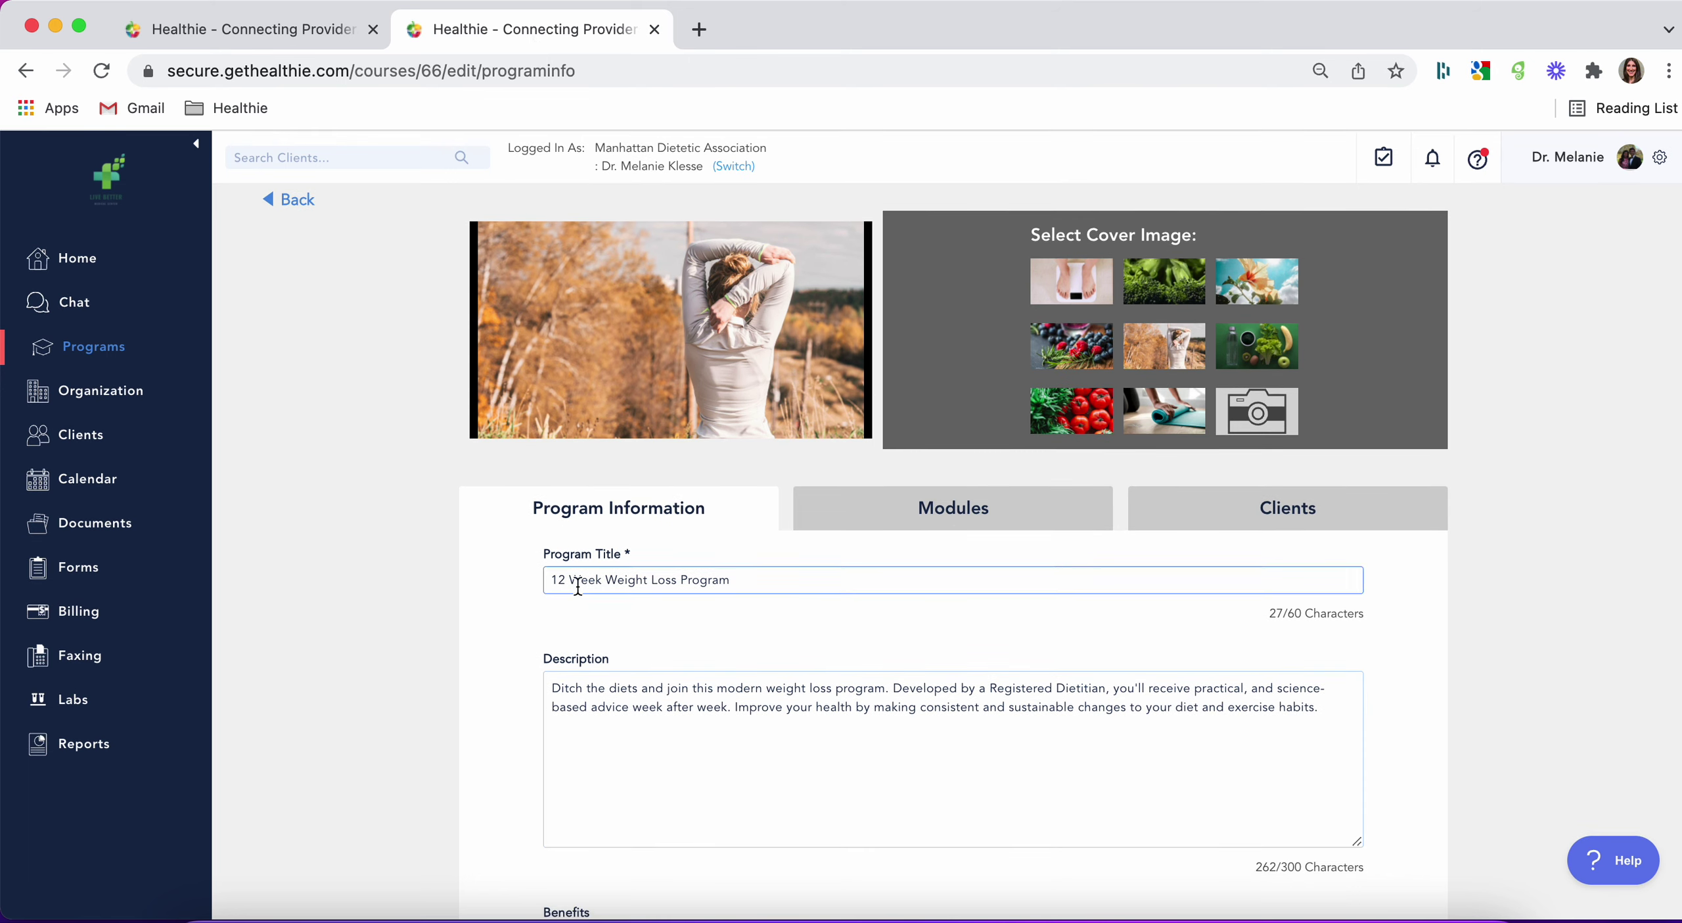
scroll(868, 409, down, 5)
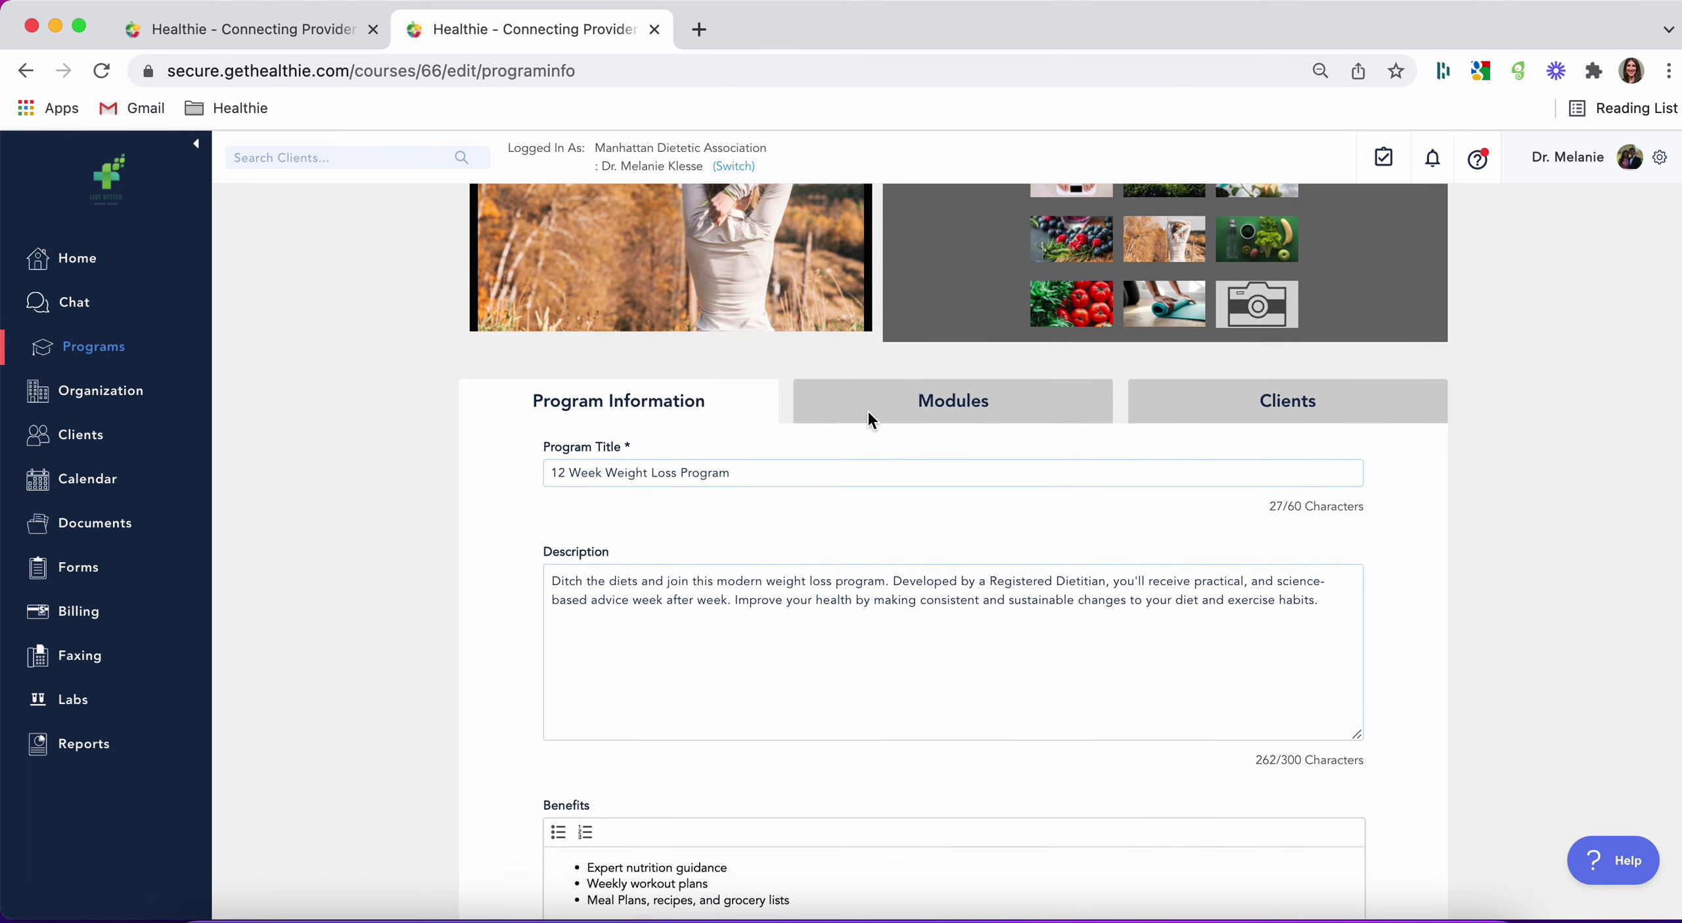
click(654, 451)
scroll(653, 451, down, 5)
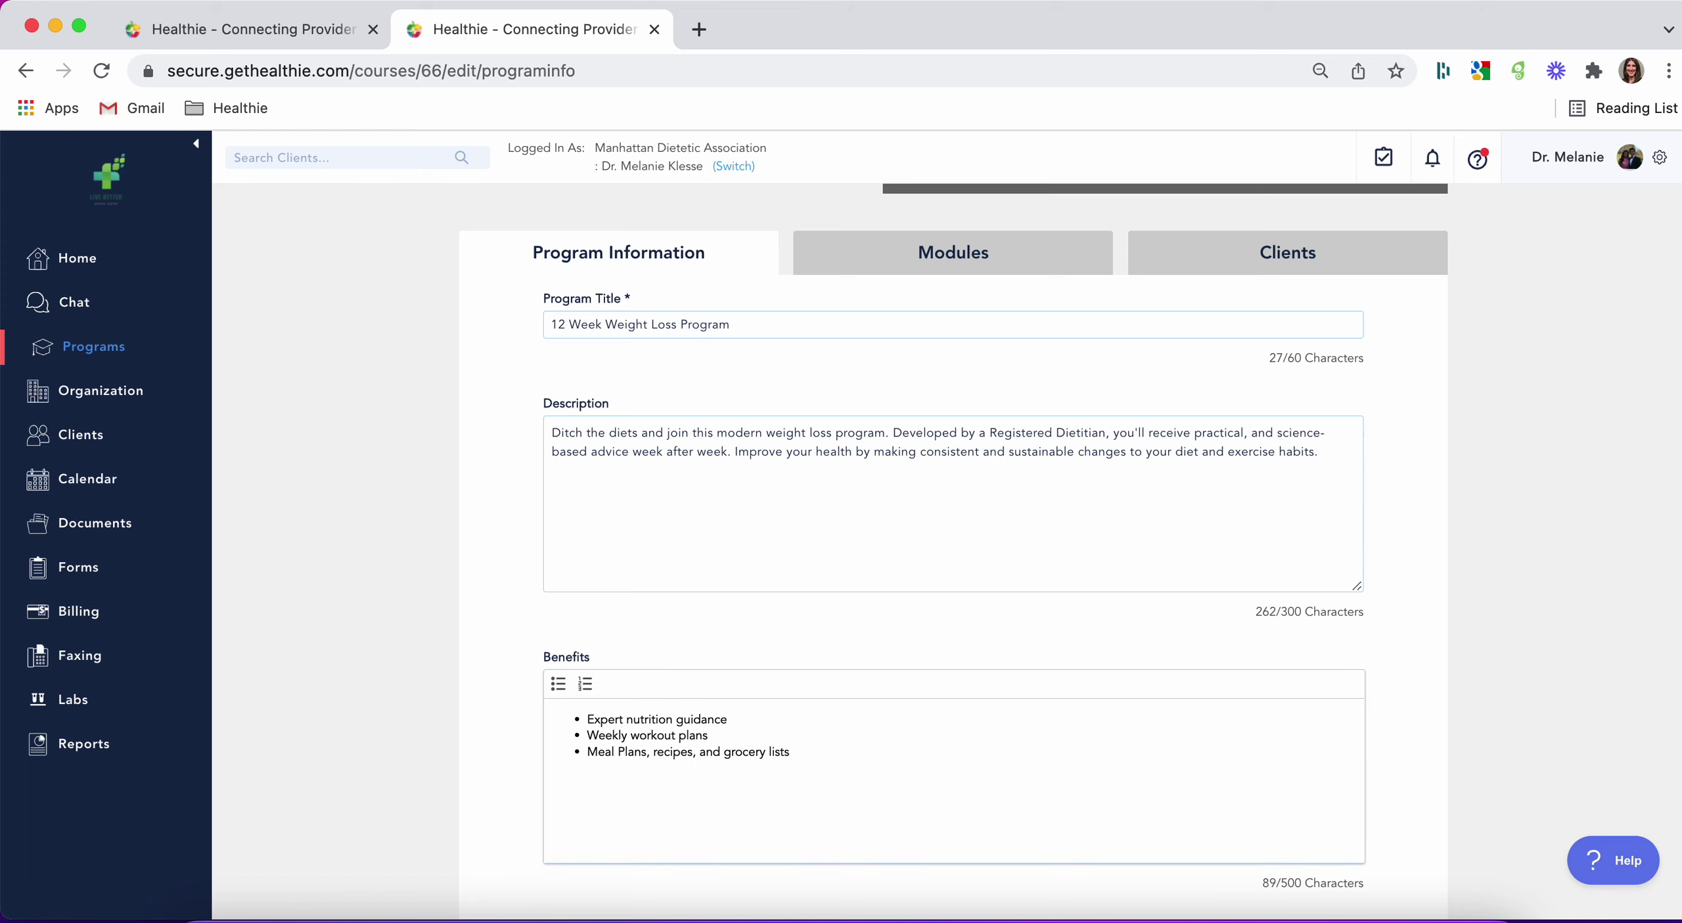
scroll(674, 782, down, 2)
scroll(674, 782, down, 1)
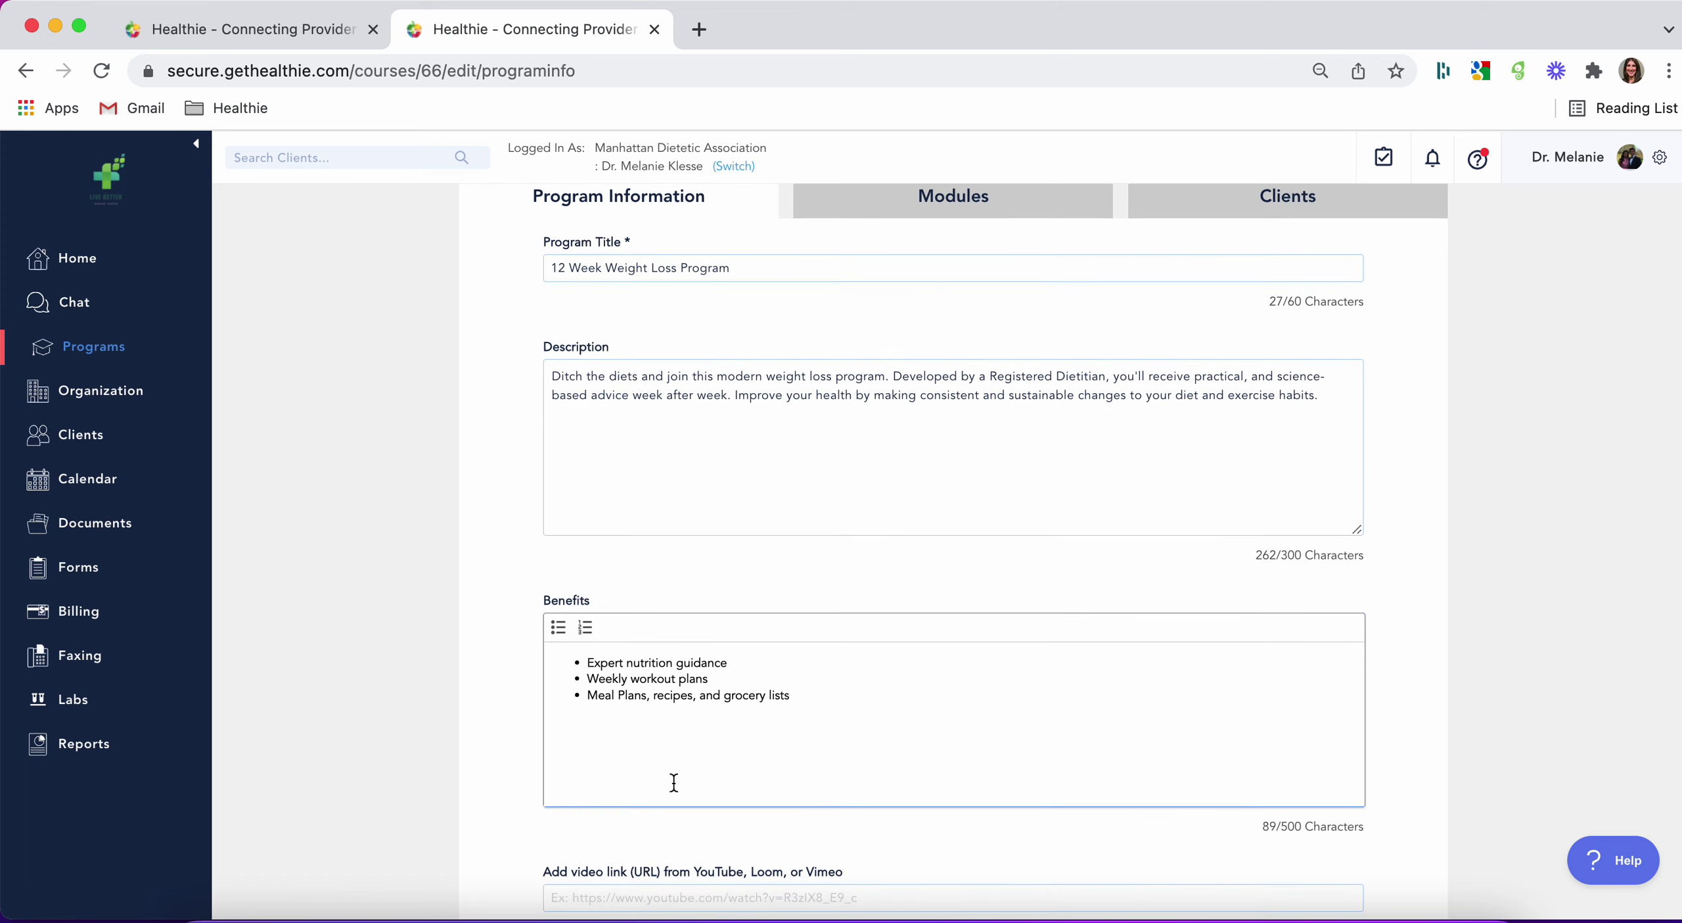
scroll(743, 650, down, 5)
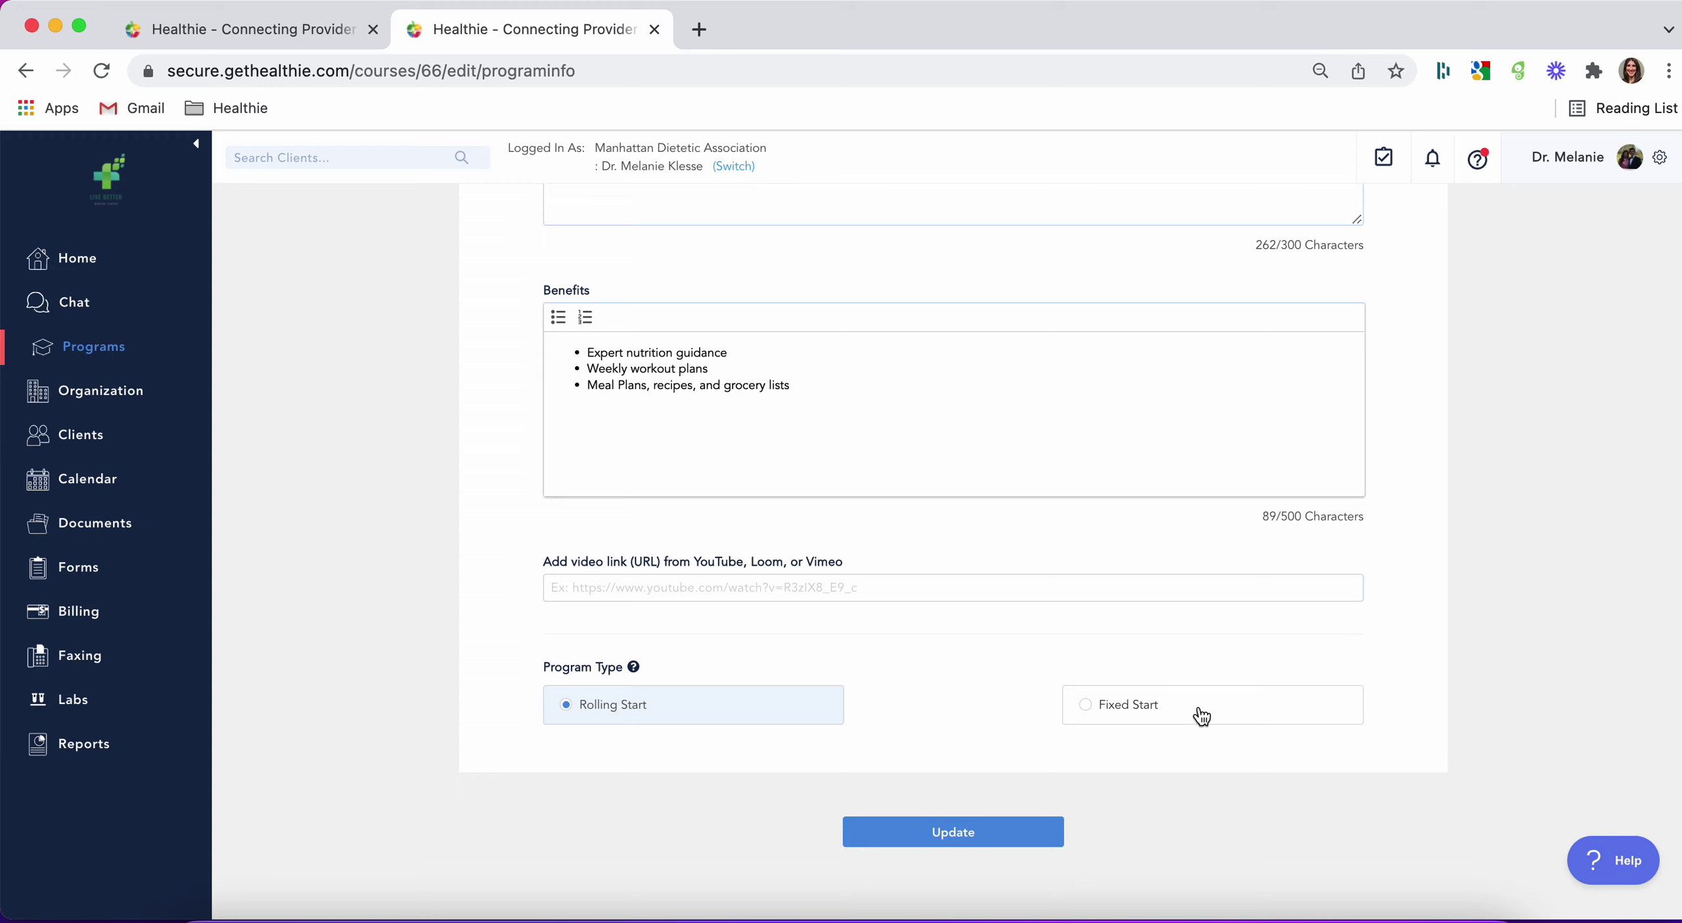
scroll(1071, 555, up, 6)
- Switch to the Modules tab and bring up the Add New Module form
click(957, 300)
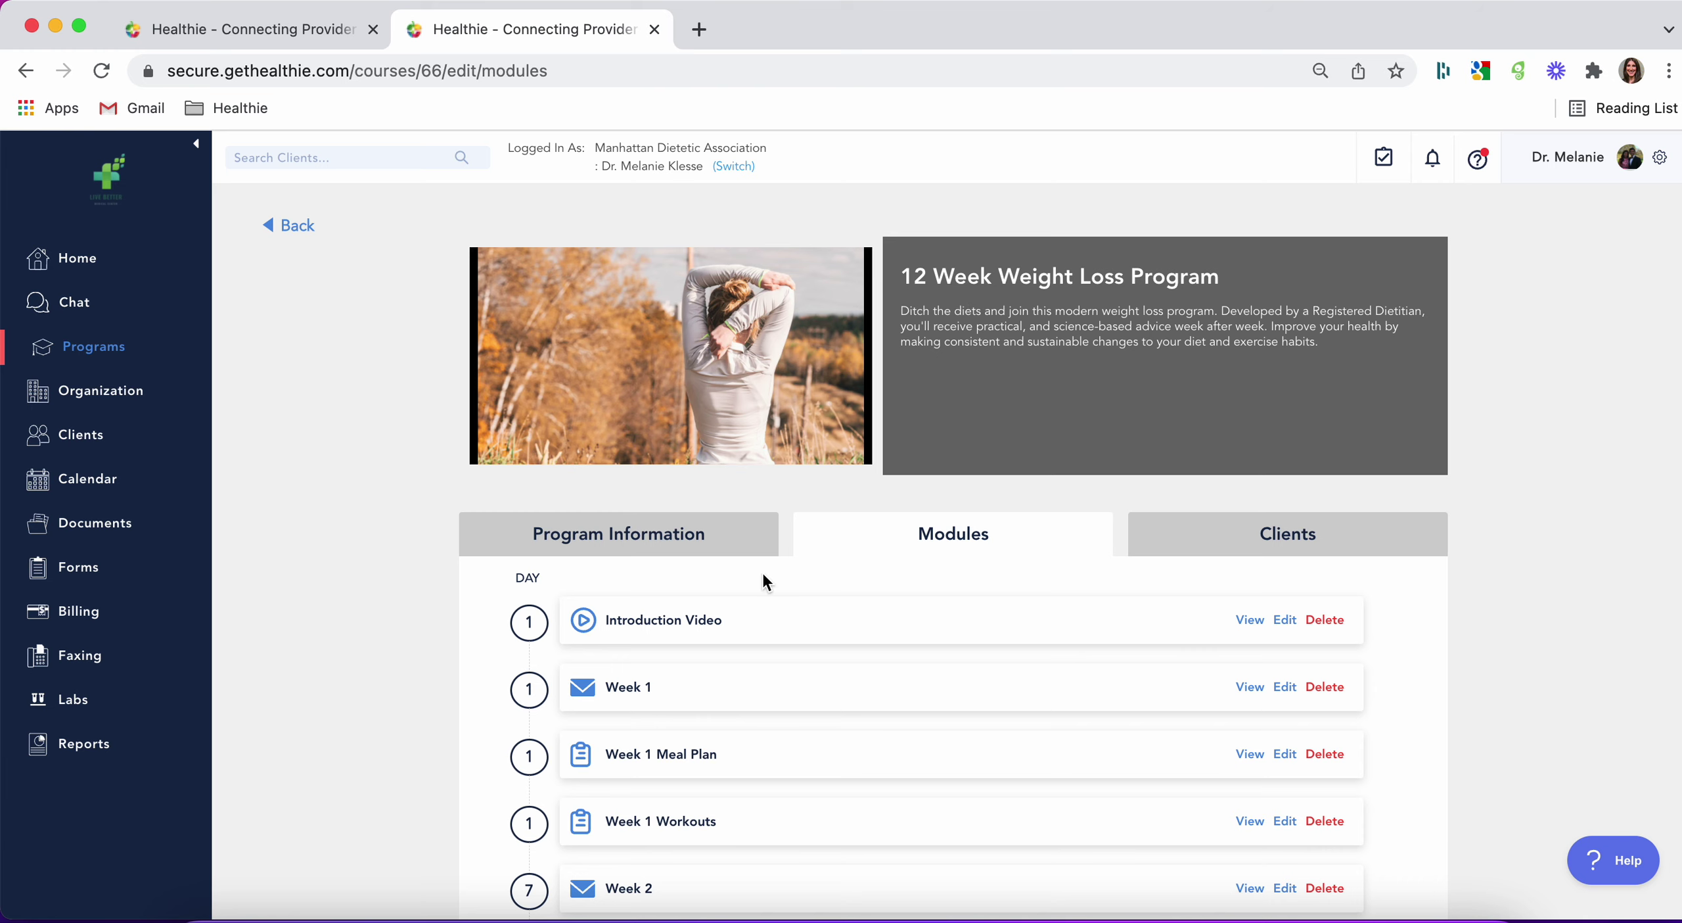
scroll(762, 571, down, 12)
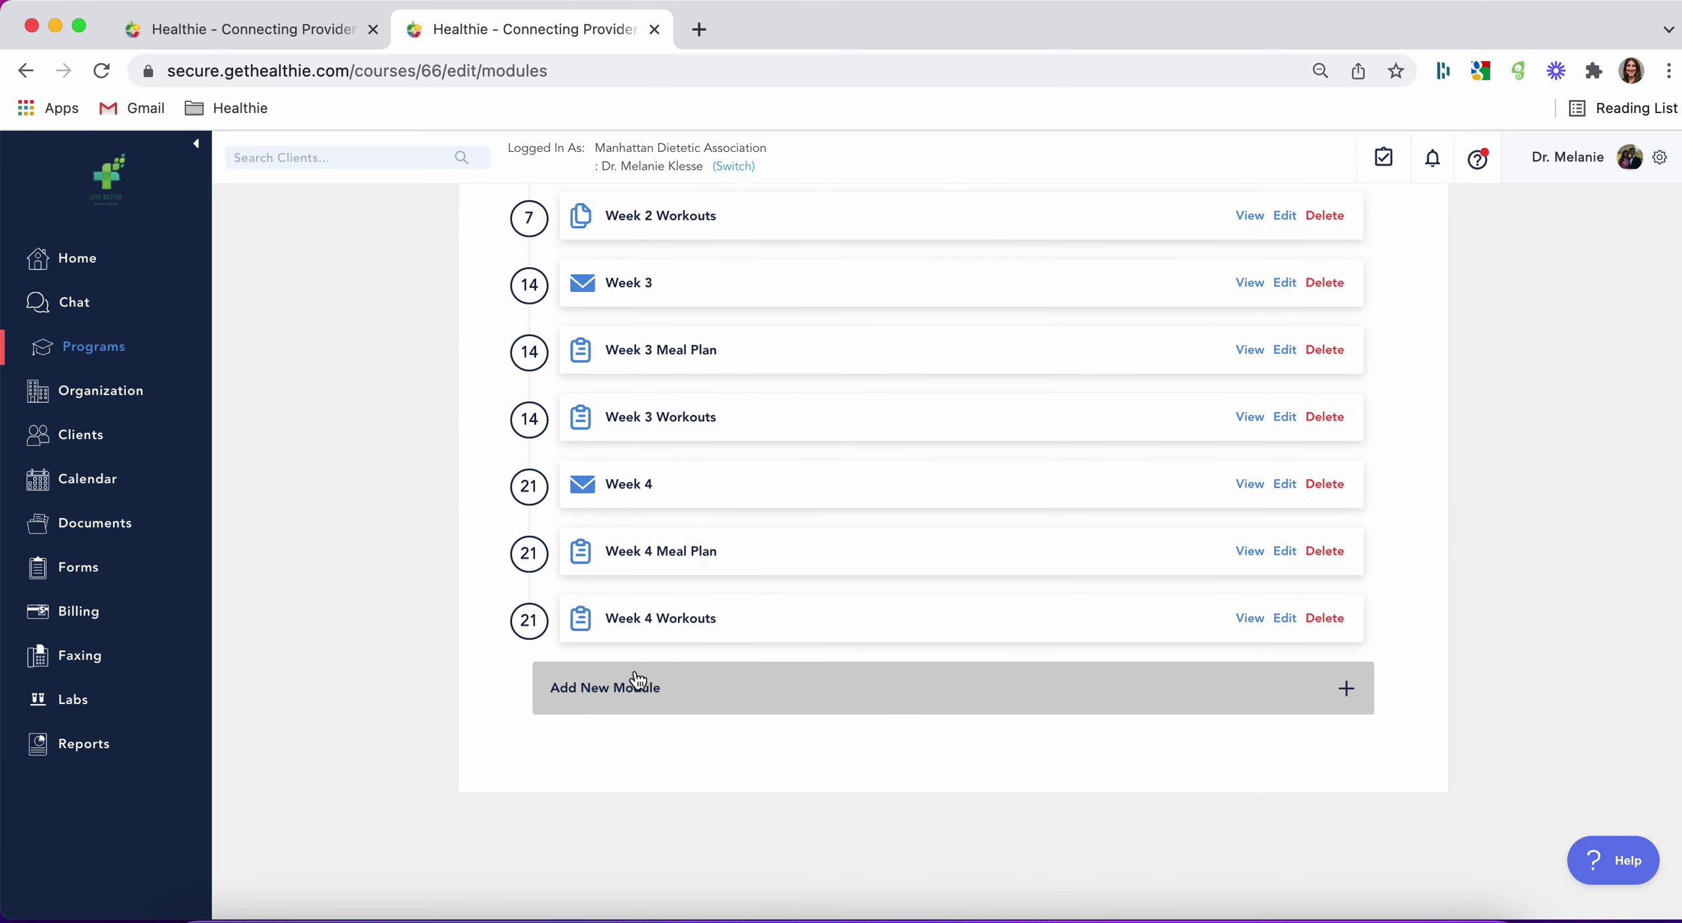
click(623, 690)
scroll(868, 743, down, 4)
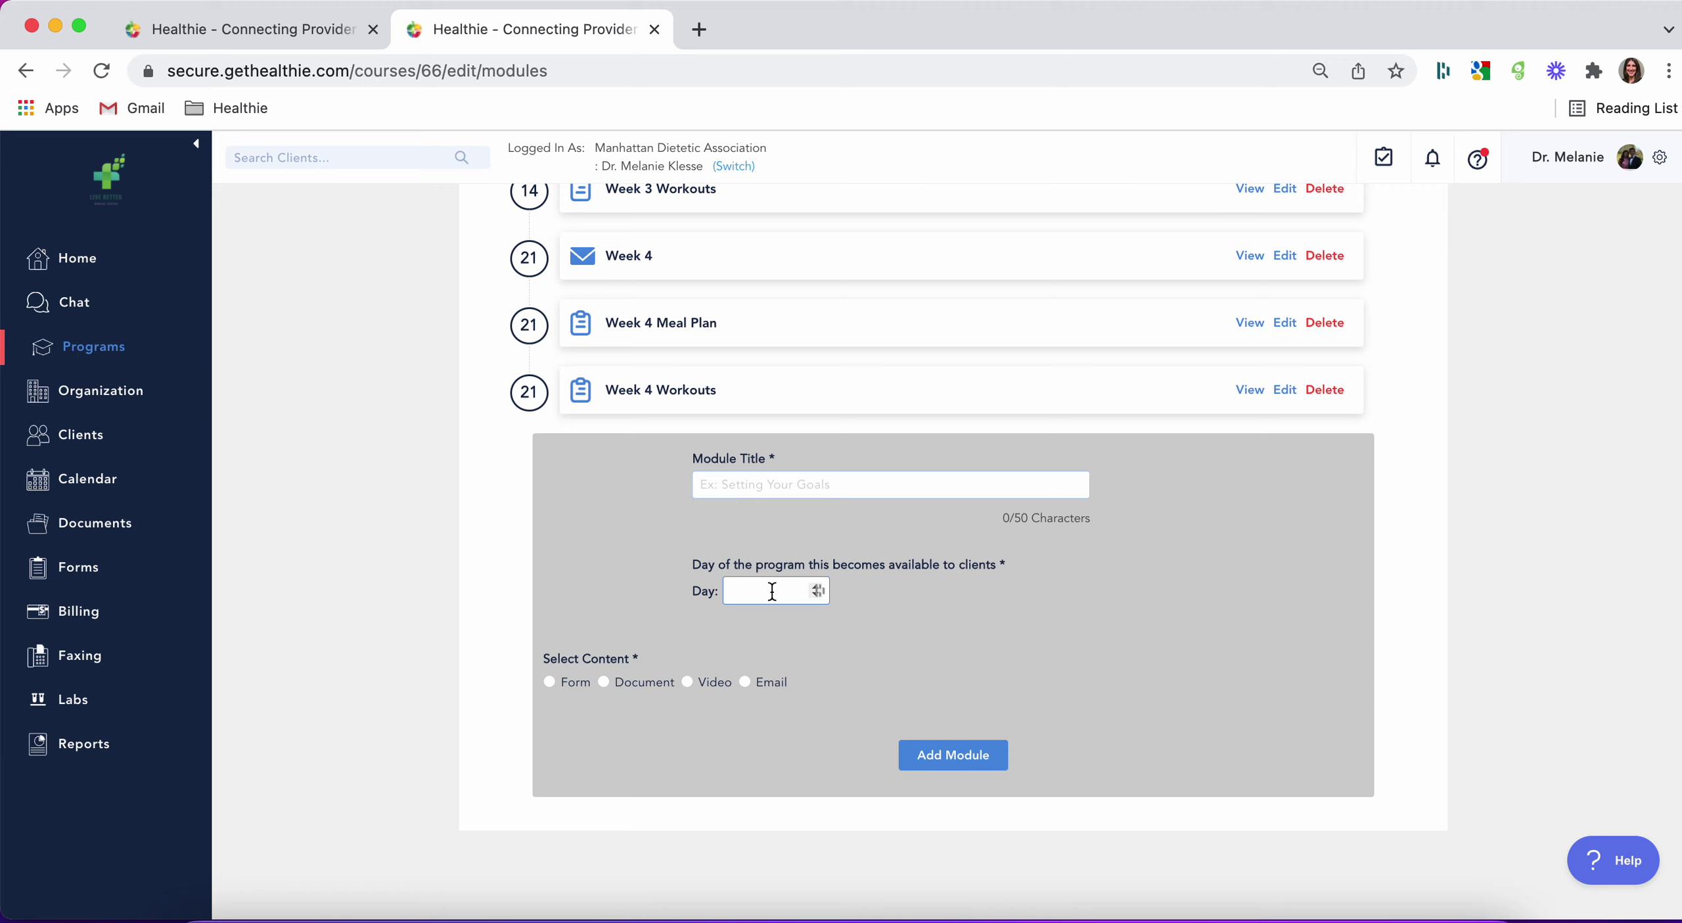
- Try day values 1, 2, 7 and 14 in the Day field, clearing each one
text(1)
key(BackSpace)
text(2)
key(BackSpace)
text(7)
key(BackSpace)
text(14)
key(BackSpace)
key(BackSpace)
scroll(943, 710, up, 15)
scroll(944, 712, down, 2)
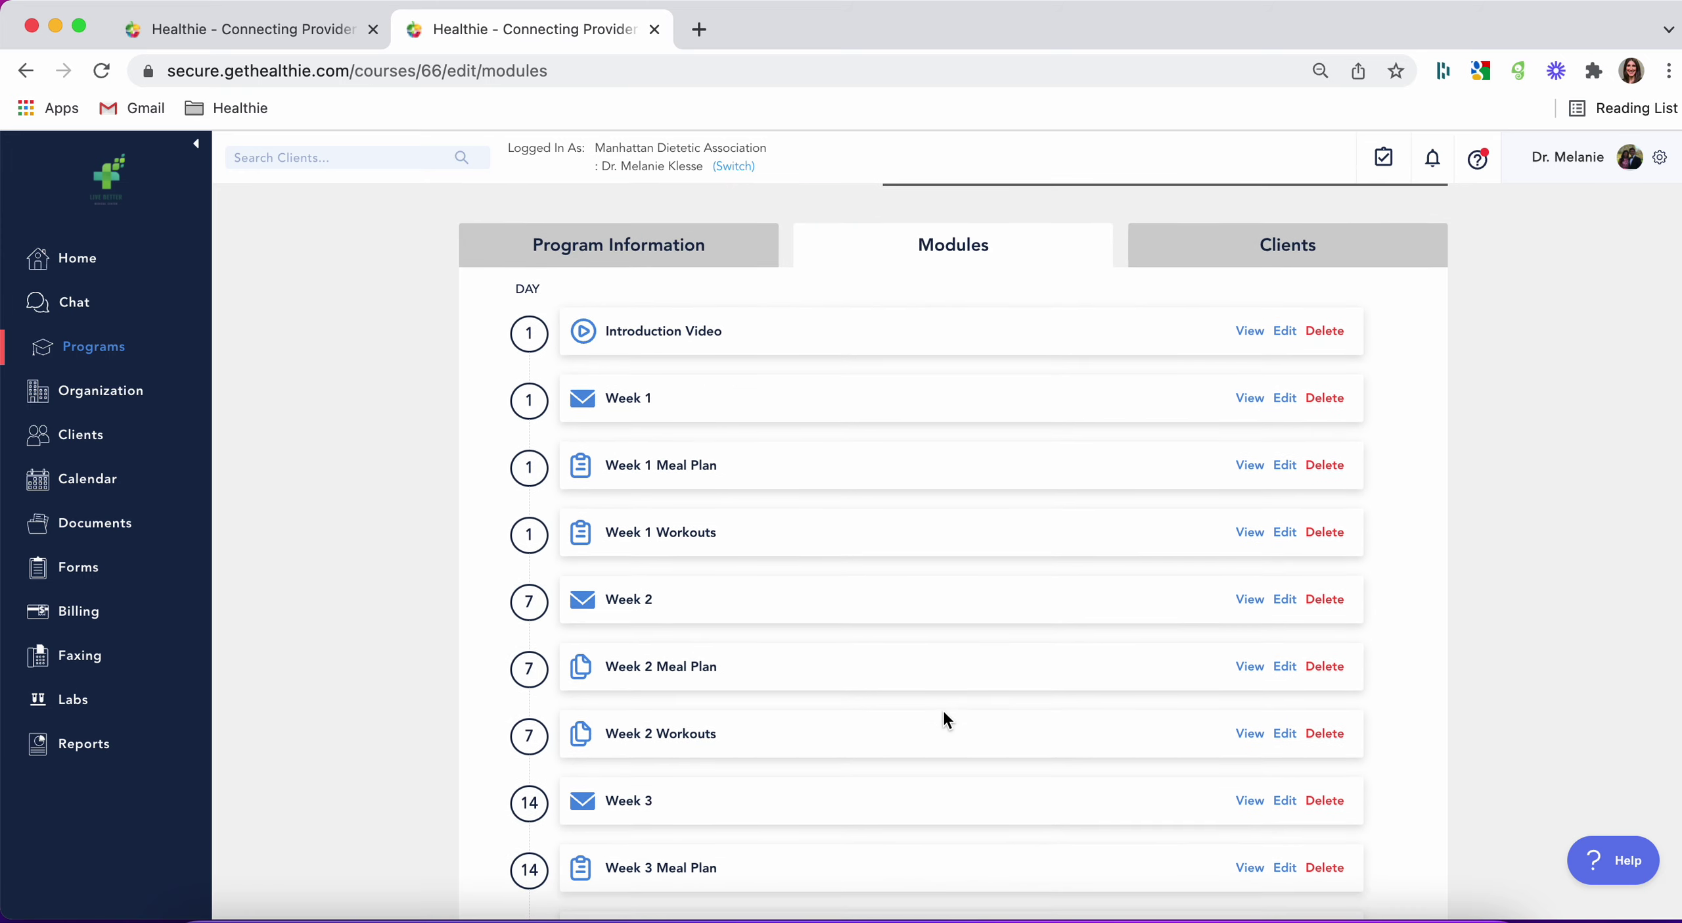
scroll(1055, 529, up, 2)
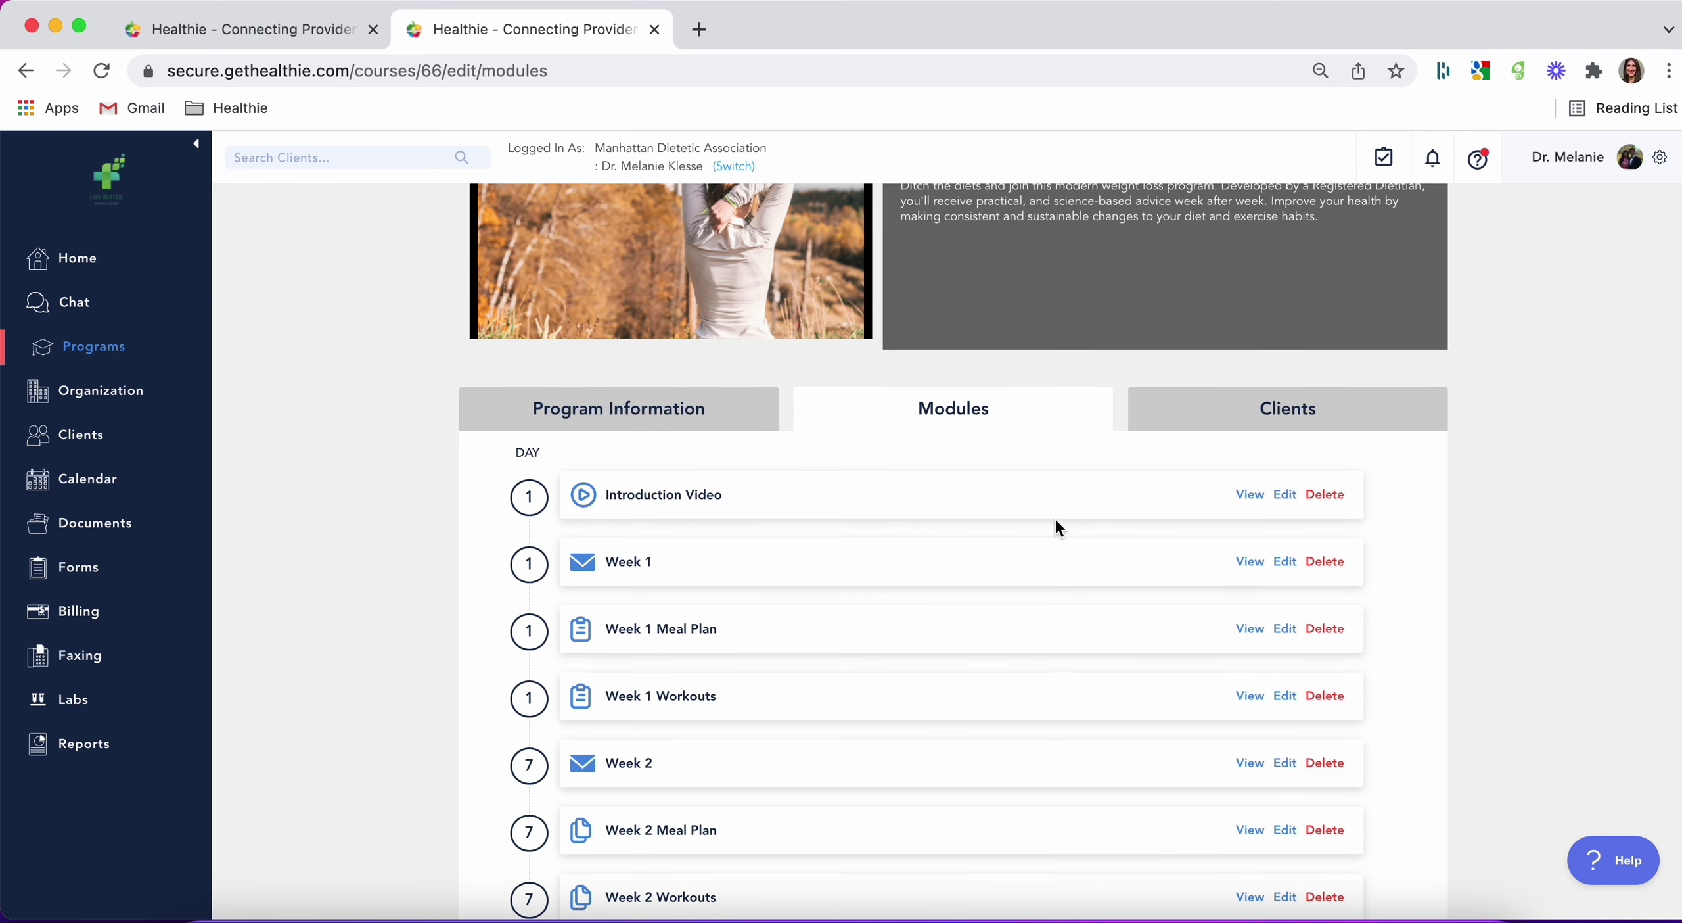
- Show the Clients tab listing the program's 13 enrolled clients and start dates
click(1292, 413)
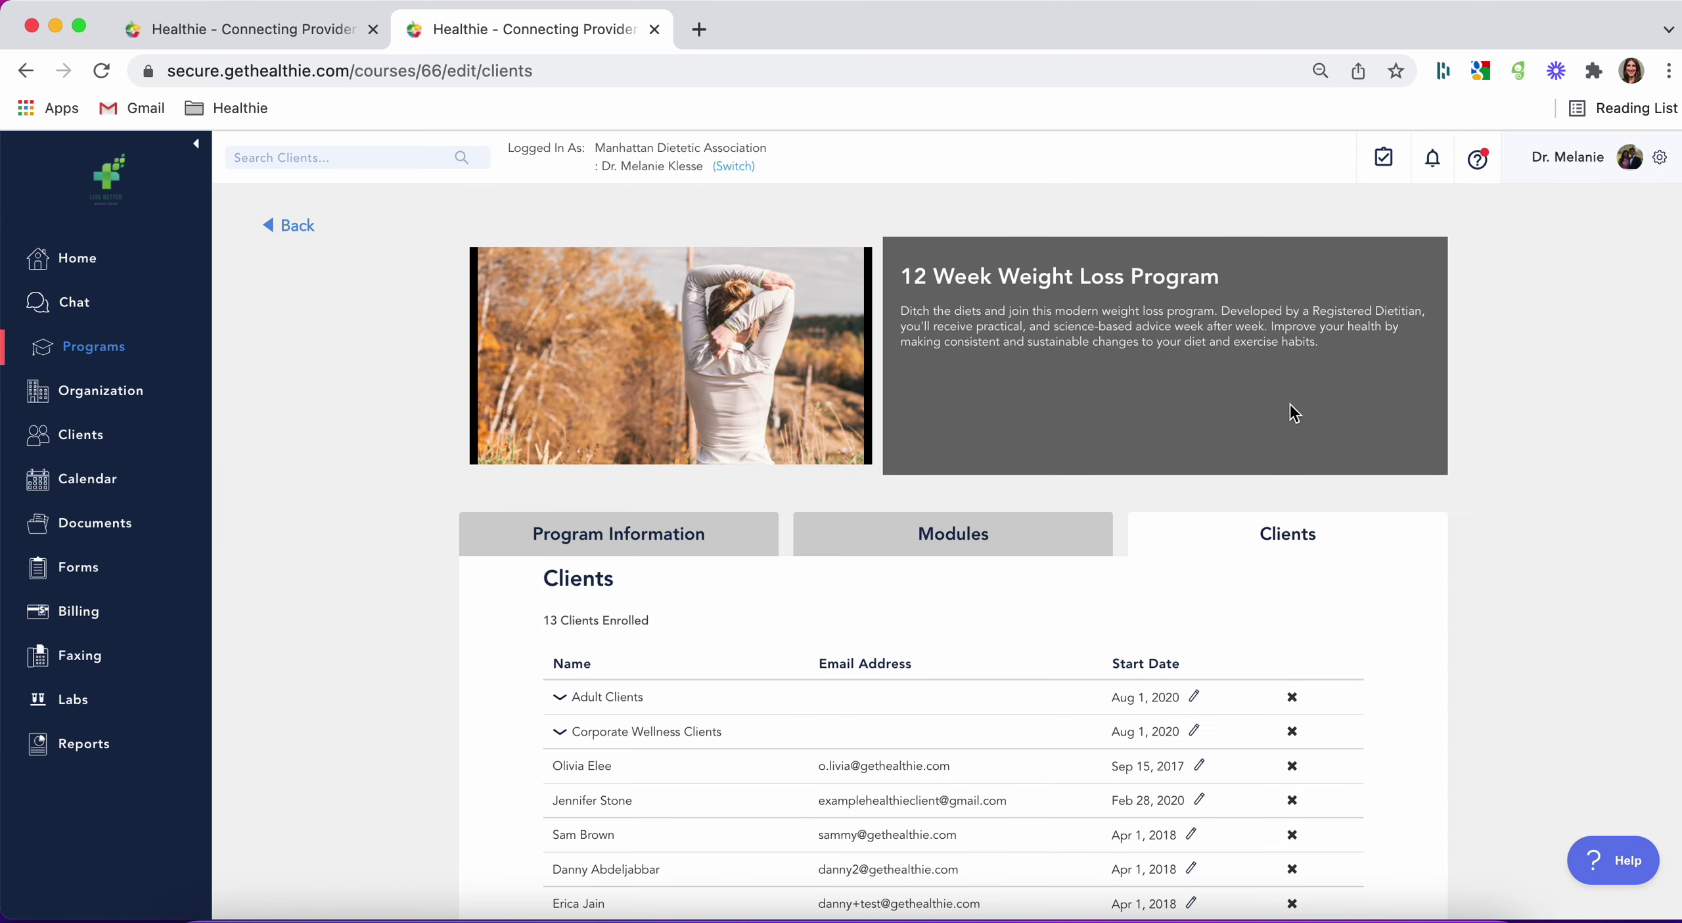
scroll(776, 649, down, 3)
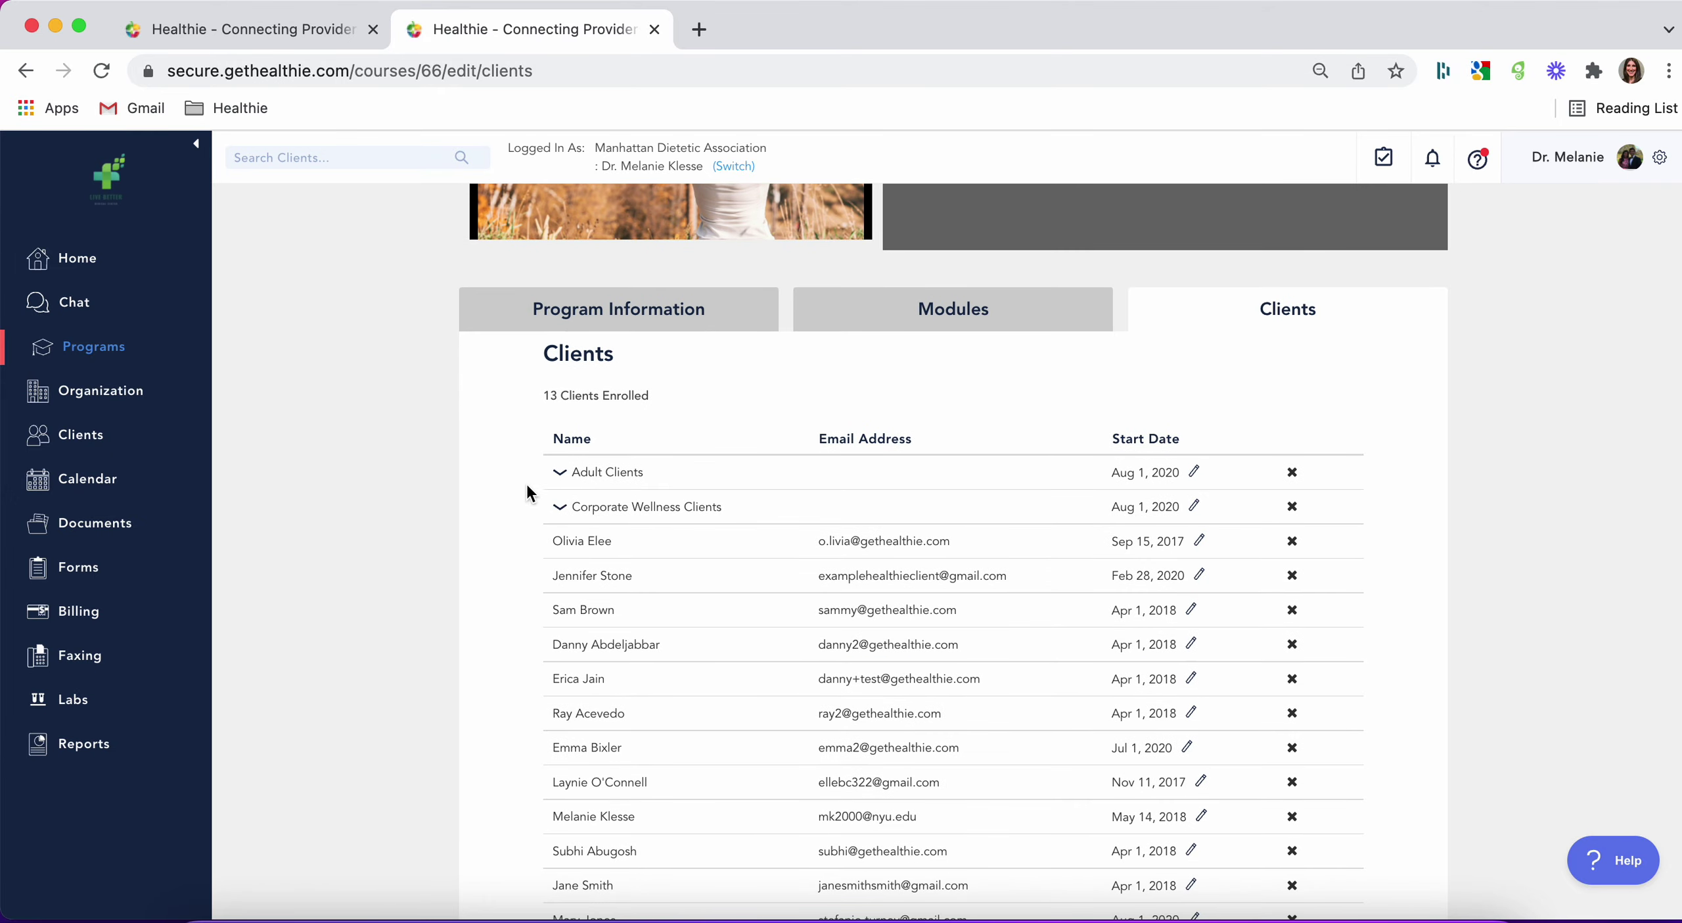
scroll(726, 654, down, 5)
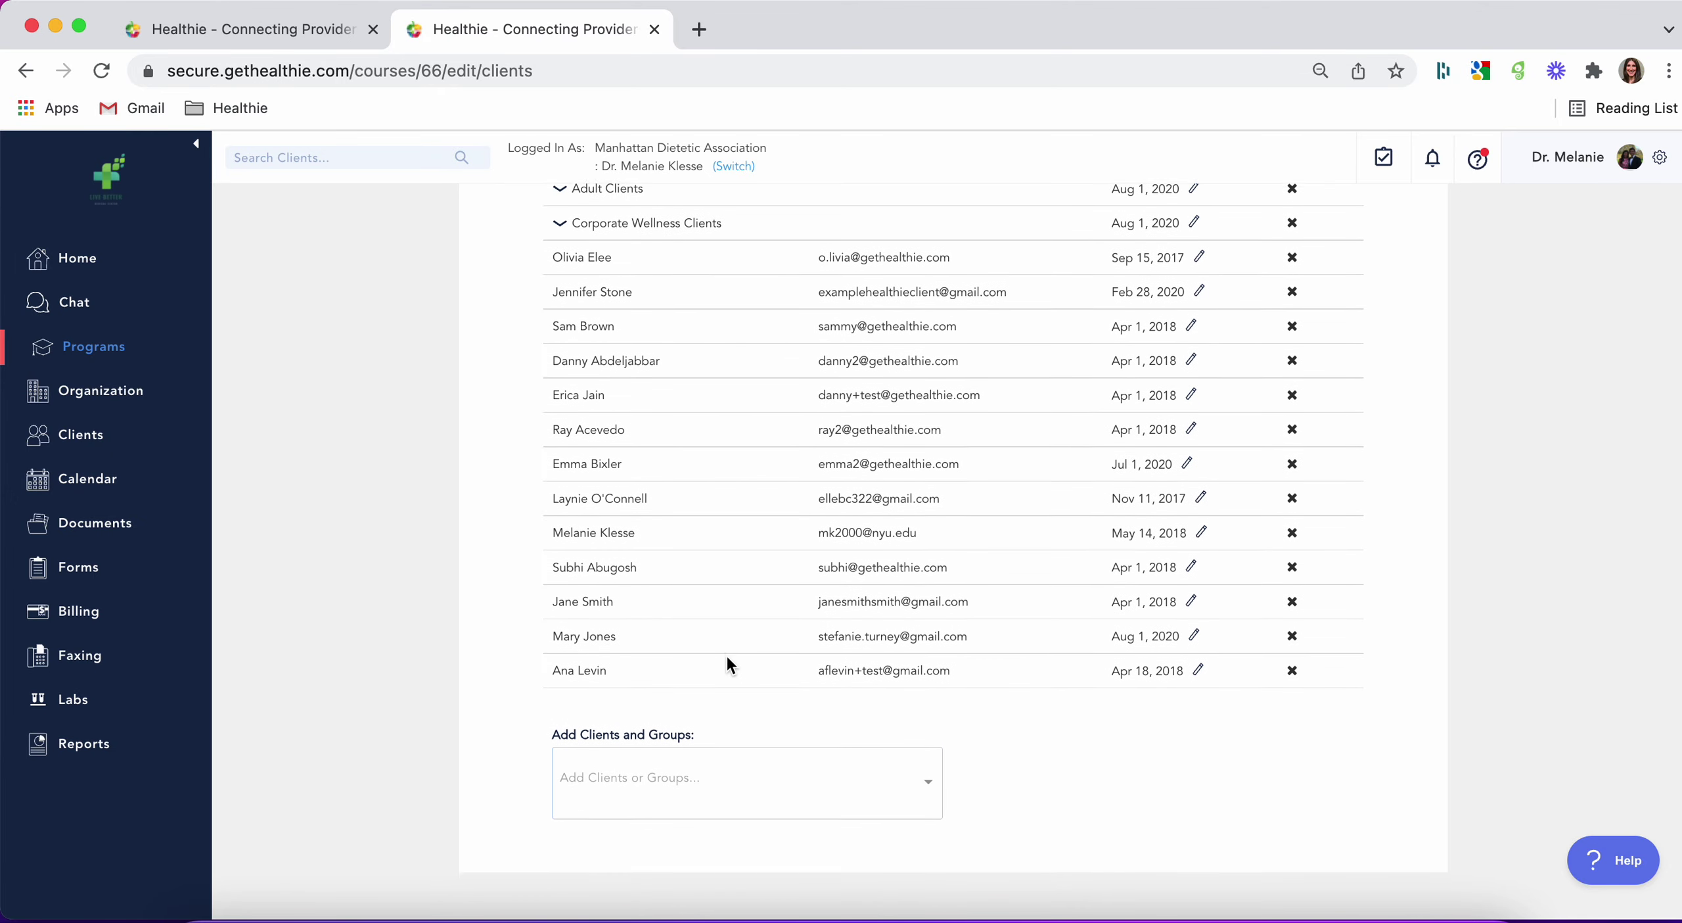
- Check the Add Clients and Groups dropdown, then close it without adding anyone
click(645, 733)
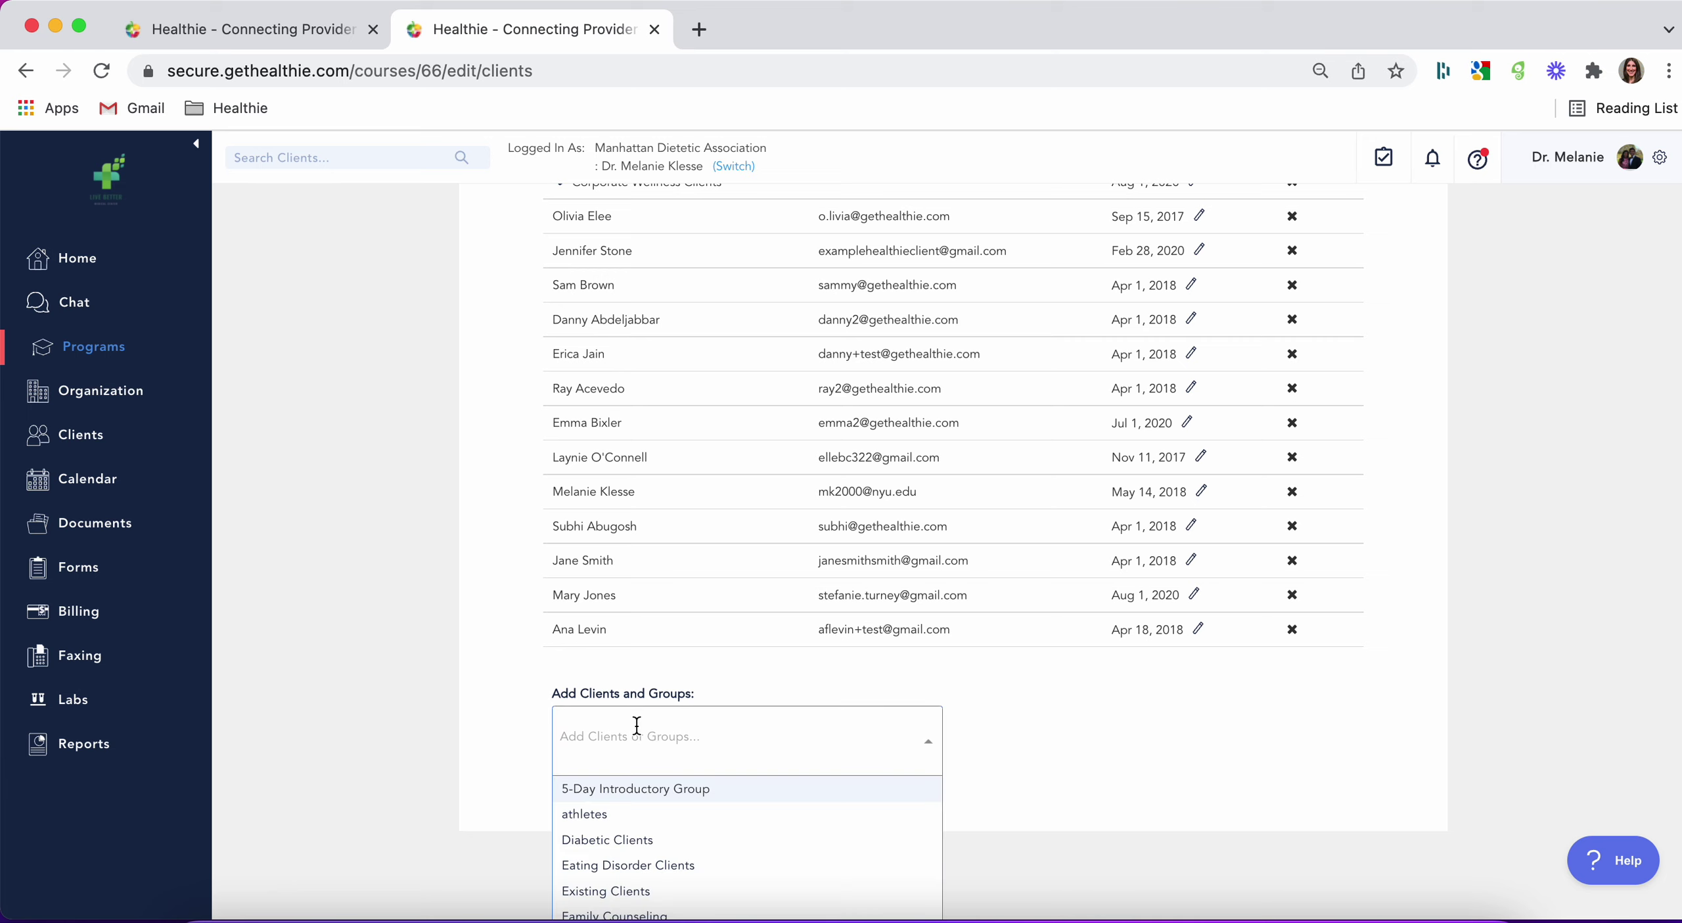
scroll(713, 702, down, 1)
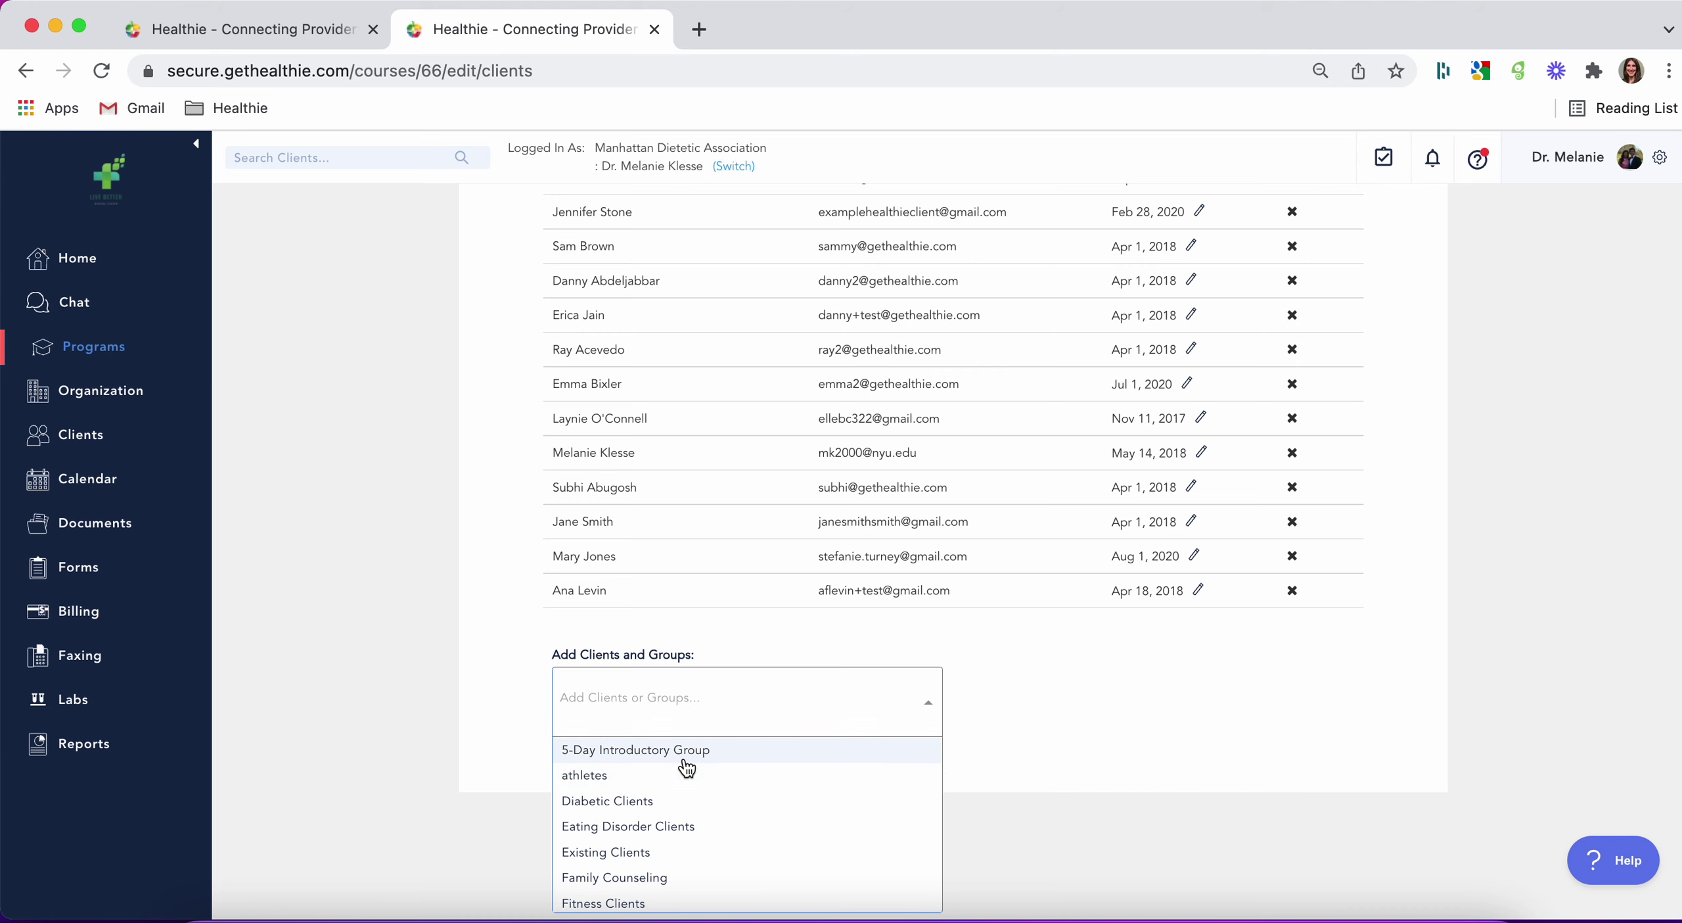
click(1288, 683)
scroll(1286, 678, up, 5)
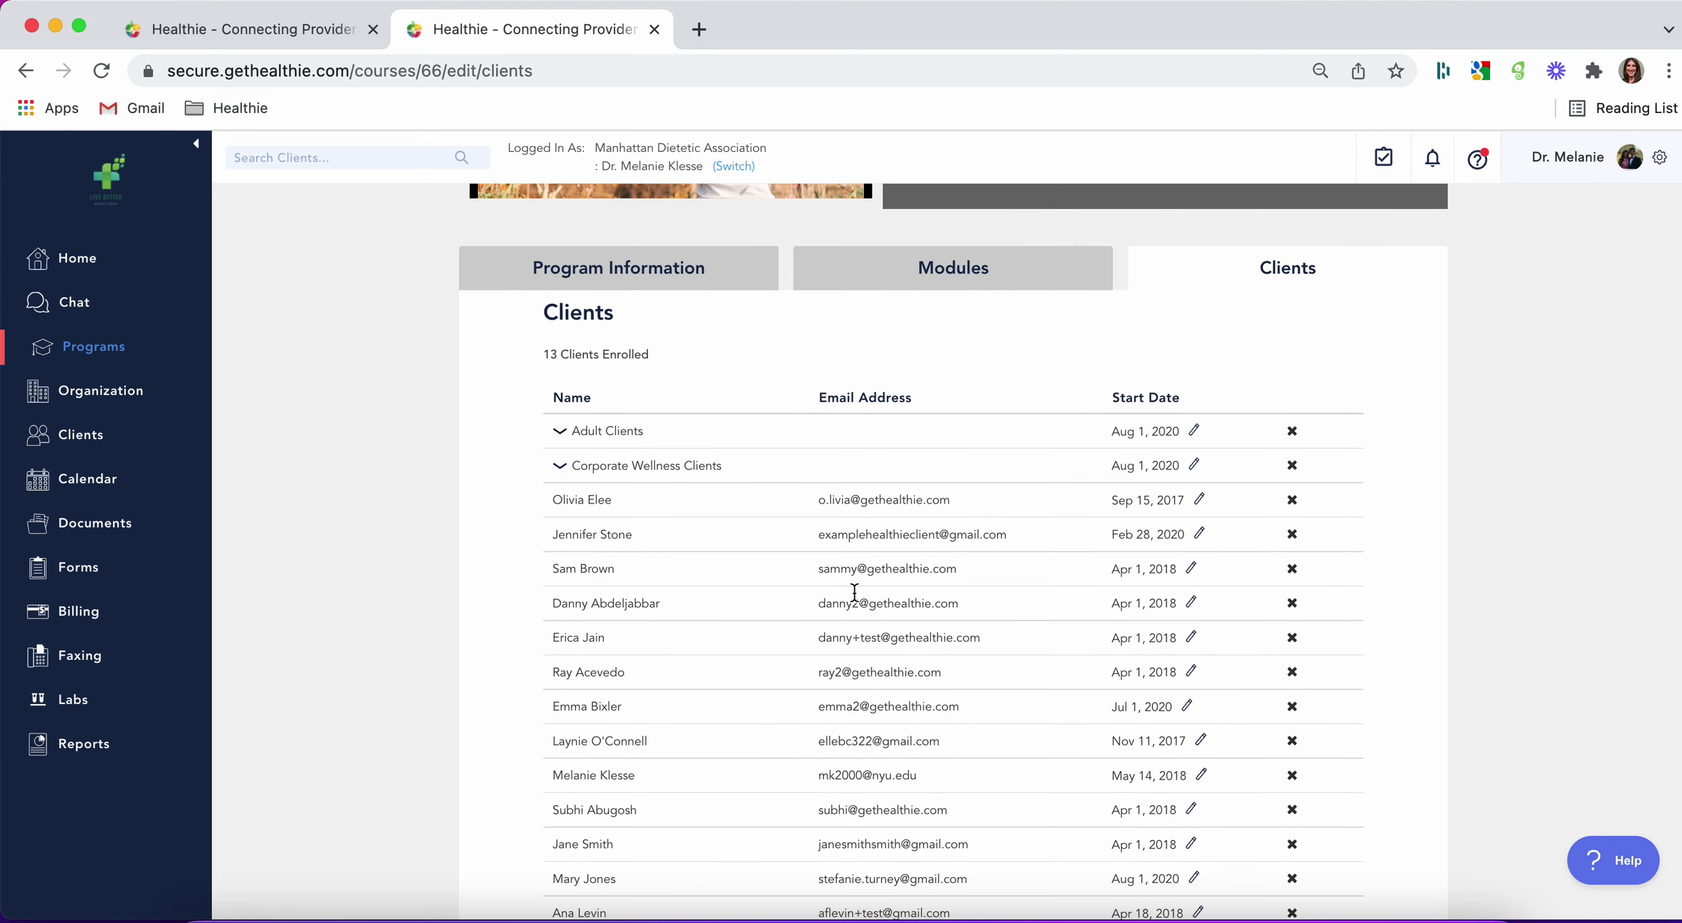
scroll(854, 573, up, 4)
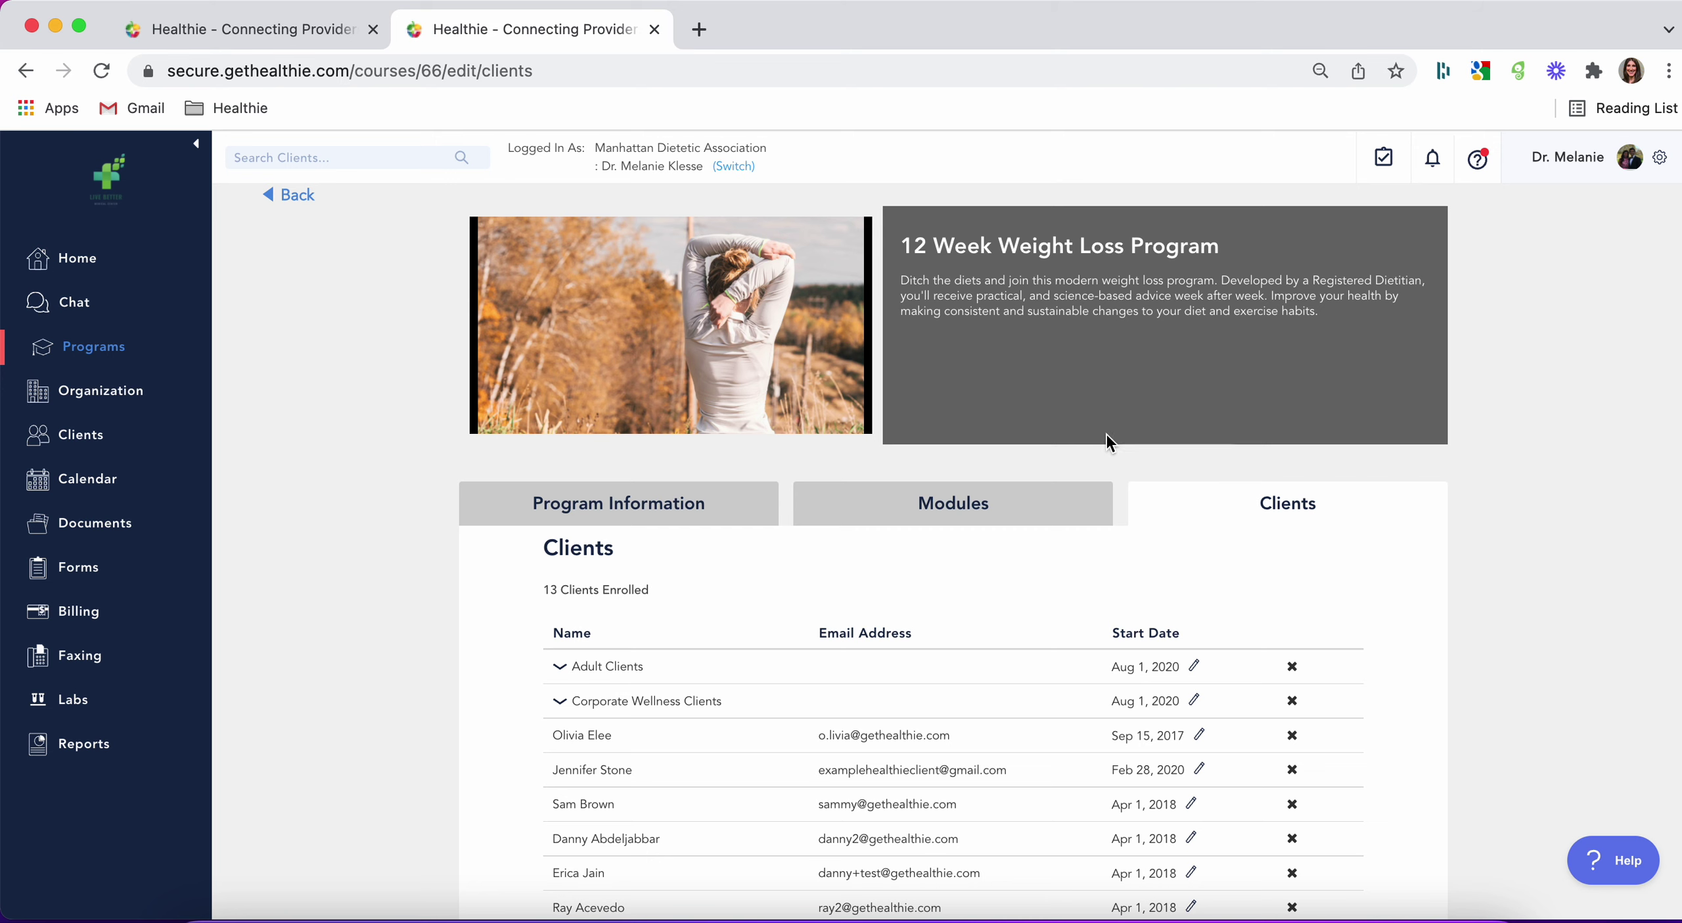
scroll(1178, 449, up, 1)
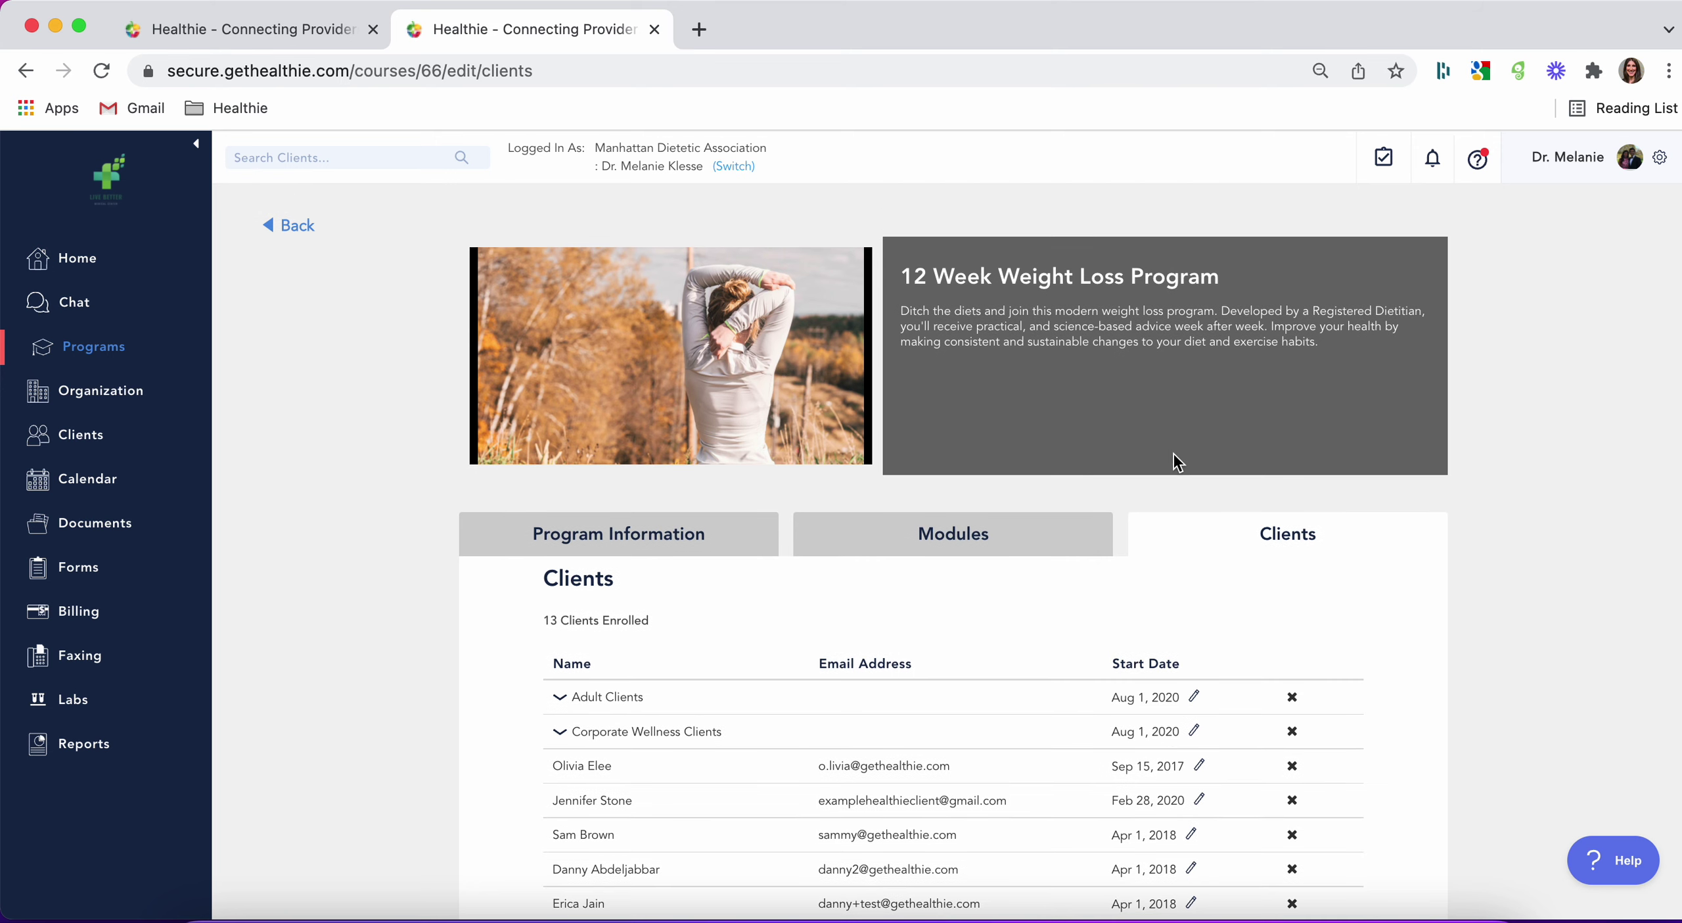